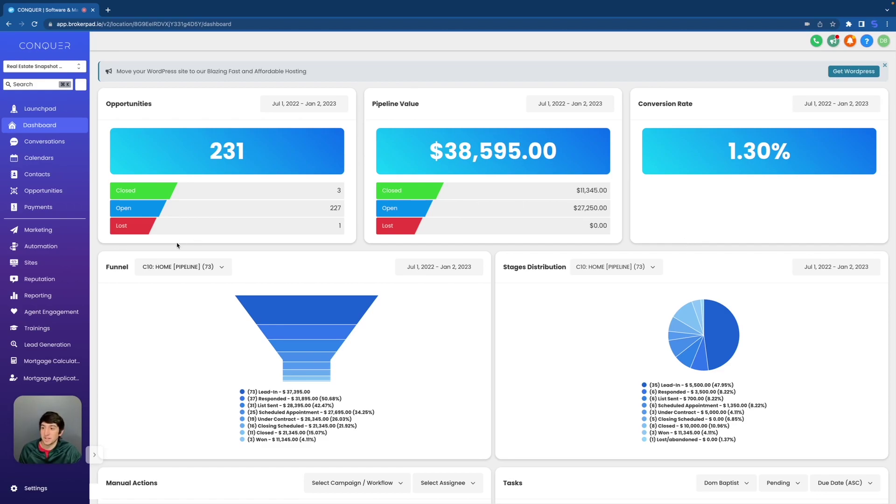
Step: Go to the Opportunities board and start a new opportunity for the existing contact
{"action": "left_click", "coordinate": [75, 192]}
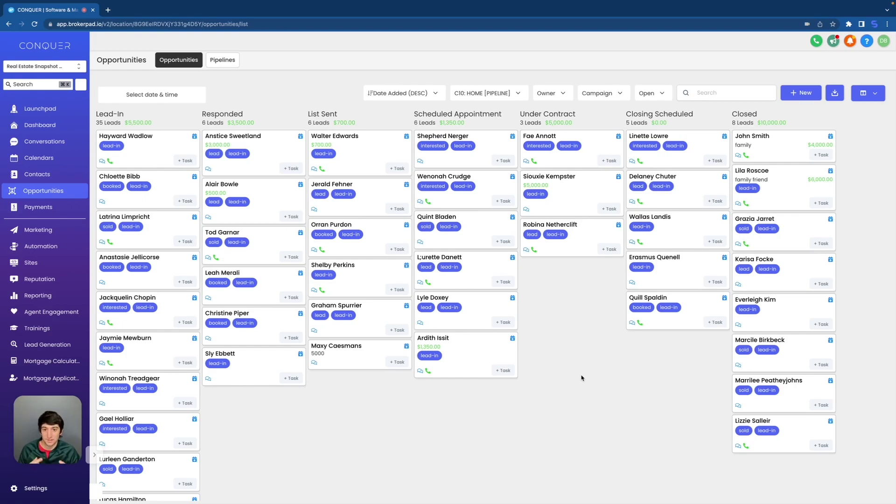
{"action": "left_click", "coordinate": [794, 95]}
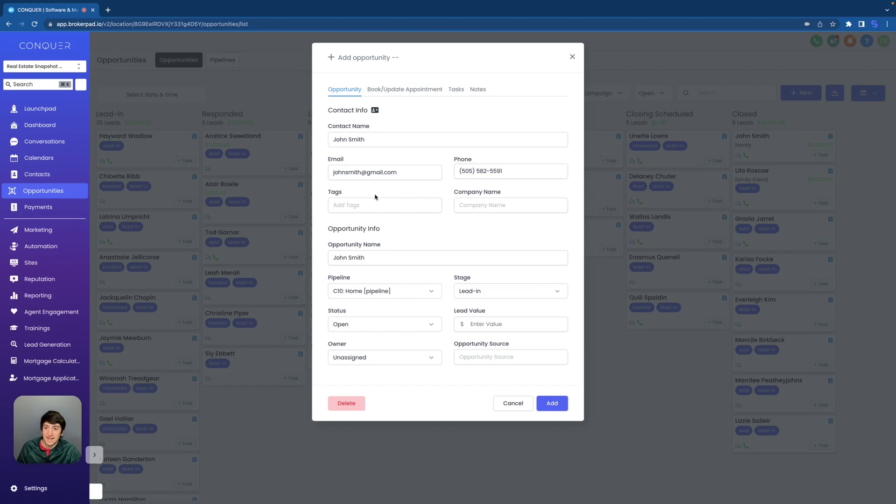
Step: Add the sold tag to the new opportunity's contact
{"action": "left_click", "coordinate": [355, 204]}
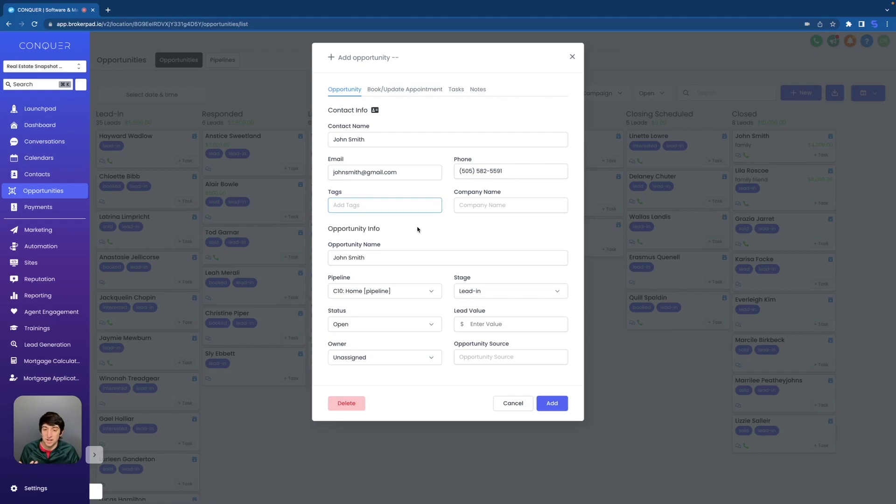
{"action": "type", "text": "sold"}
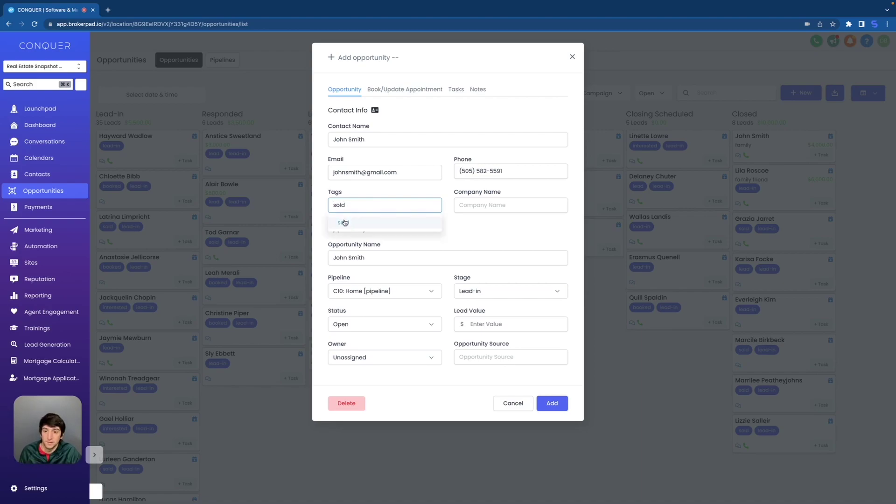
{"action": "key", "text": "Return"}
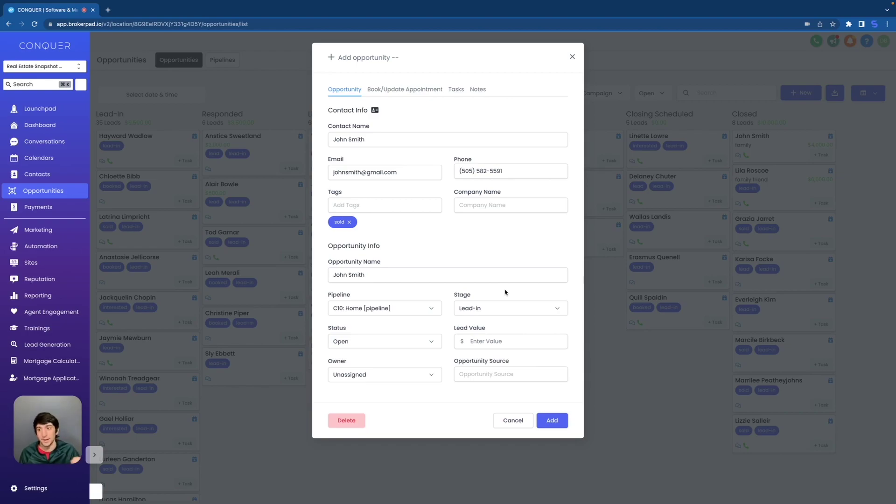
{"action": "left_click", "coordinate": [387, 310]}
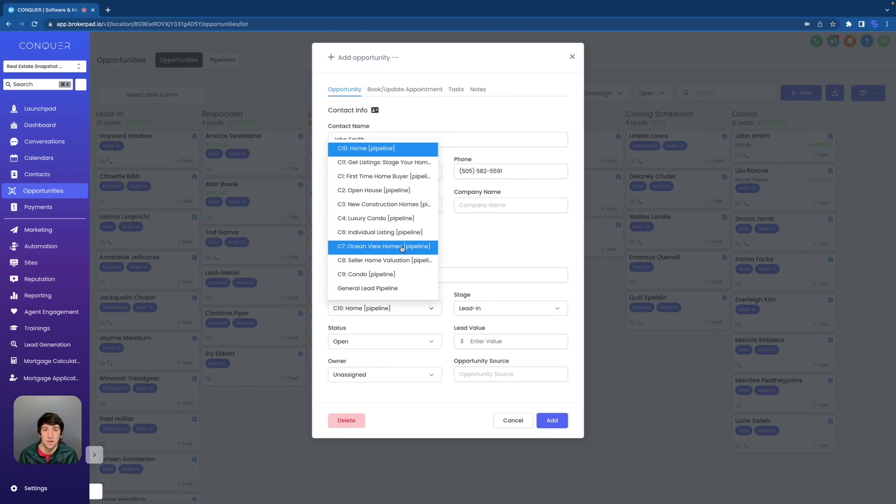
Step: Keep the C10: Home pipeline and set the stage to Closed and the status to Won
{"action": "left_click", "coordinate": [364, 149]}
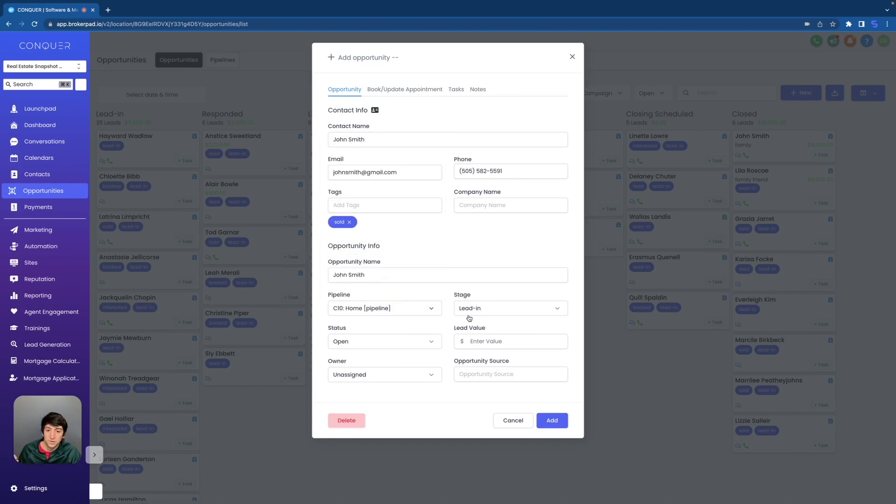
{"action": "left_click", "coordinate": [505, 308]}
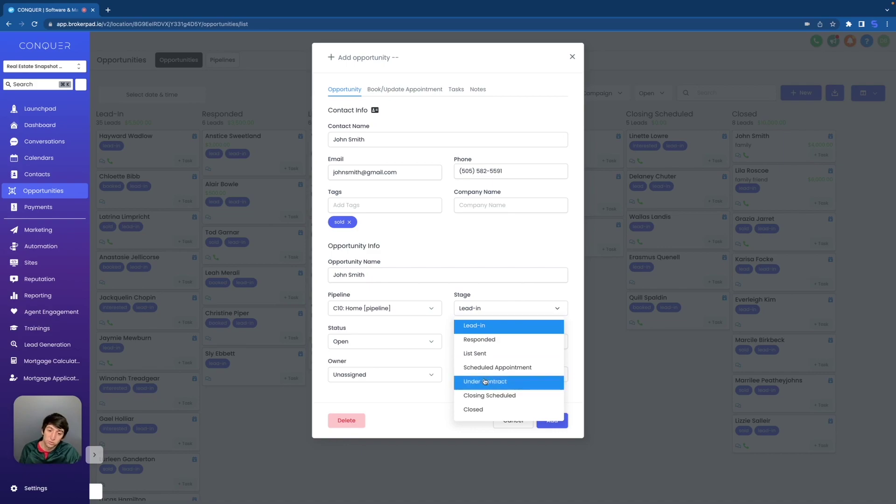
{"action": "left_click", "coordinate": [477, 410]}
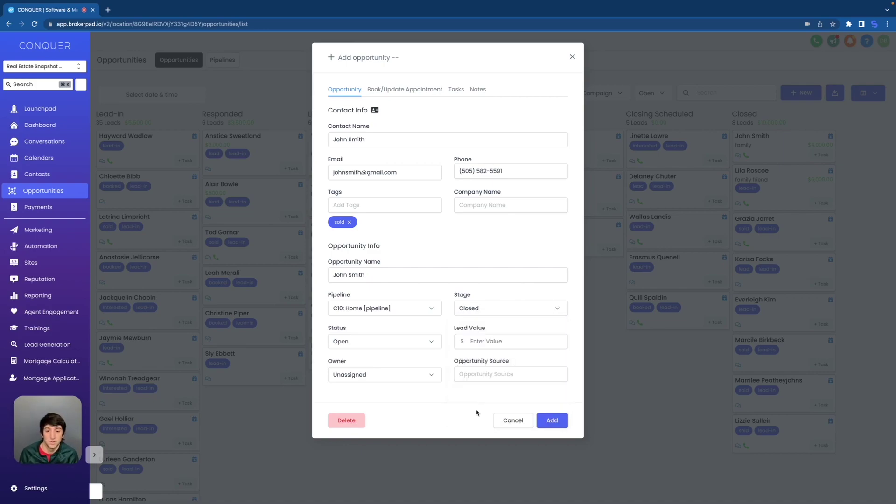
{"action": "left_click", "coordinate": [392, 344]}
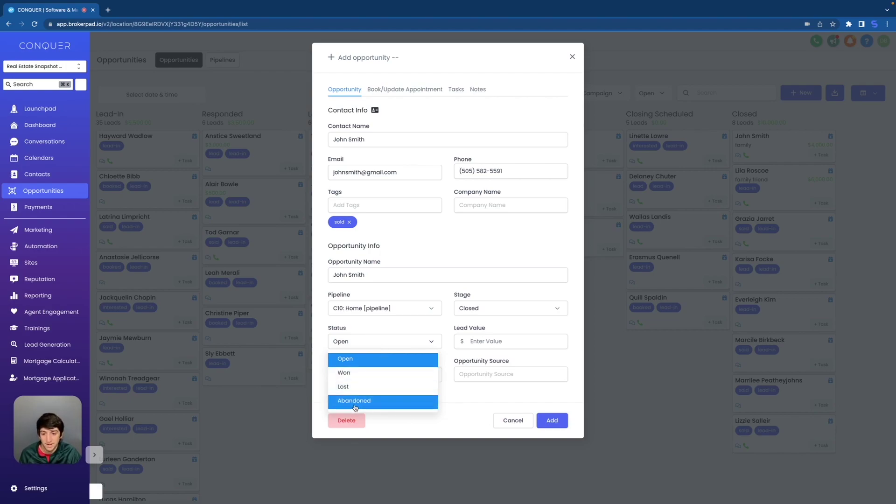
{"action": "left_click", "coordinate": [354, 374]}
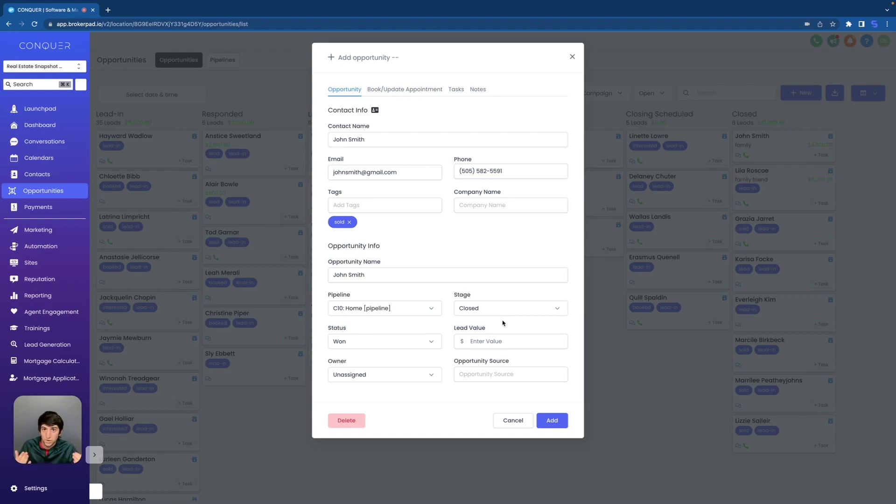
Step: Enter 4000 as the opportunity's lead value
{"action": "left_click", "coordinate": [479, 345]}
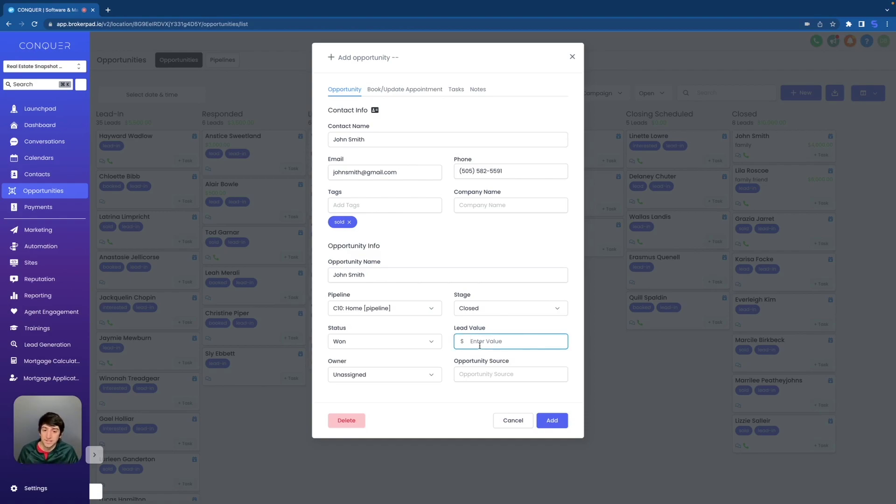
{"action": "type", "text": "4000"}
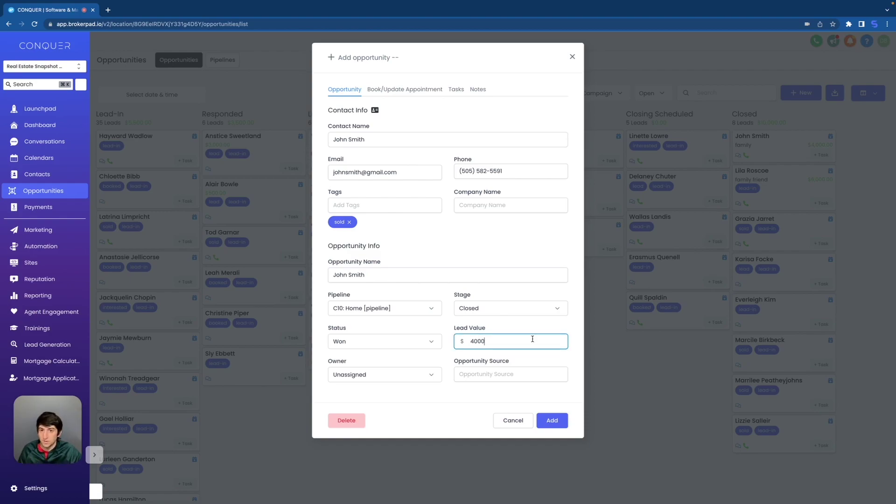
{"action": "left_click", "coordinate": [509, 325]}
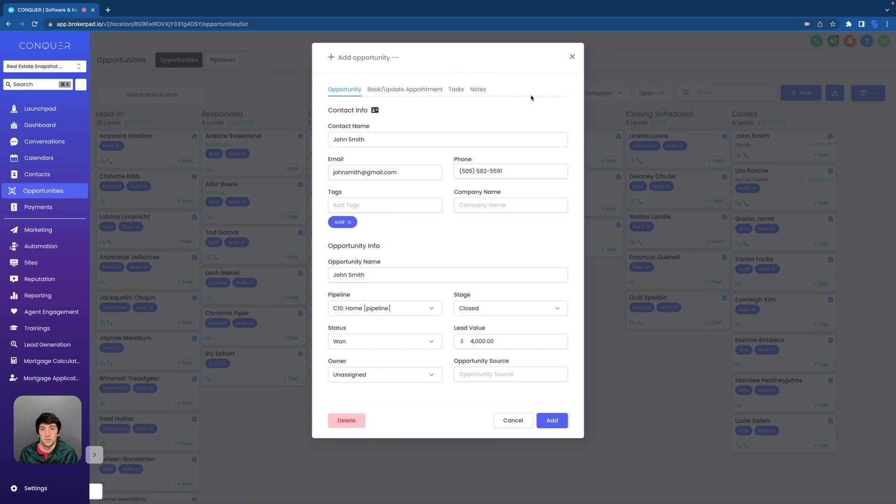
Step: Enable Allow Duplicate Opportunity and save the won $4,000 deal
{"action": "left_click", "coordinate": [556, 422]}
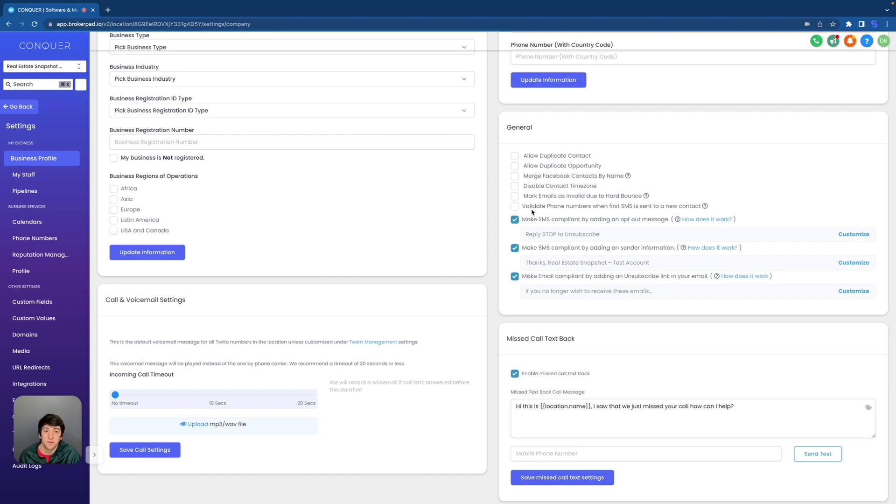
{"action": "left_click", "coordinate": [514, 166]}
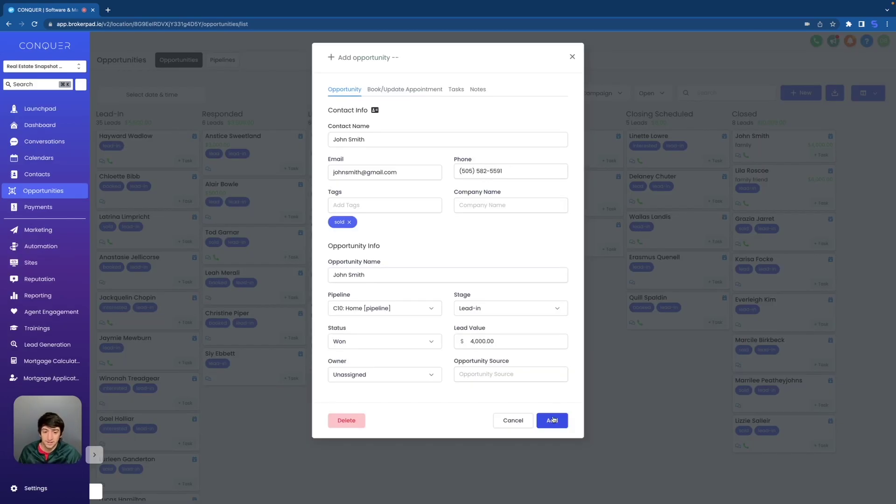
{"action": "left_click", "coordinate": [552, 420]}
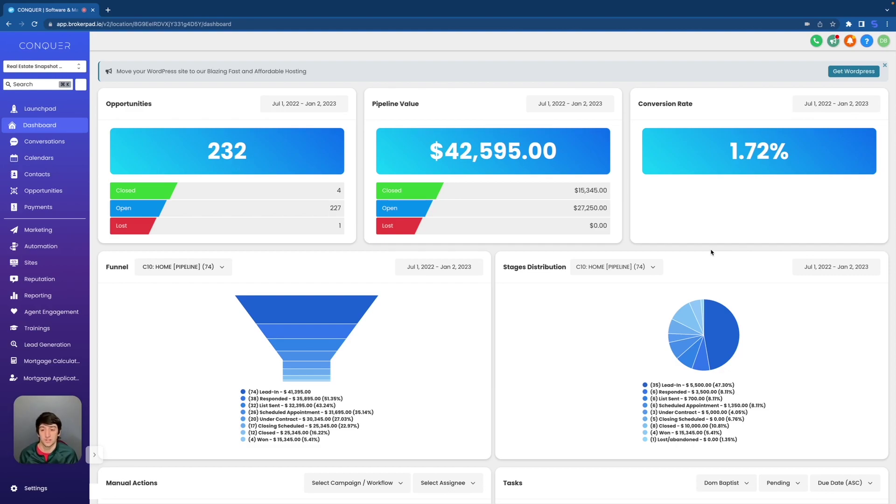
Step: Scroll down through the dashboard charts
{"action": "mouse_move", "coordinate": [731, 357]}
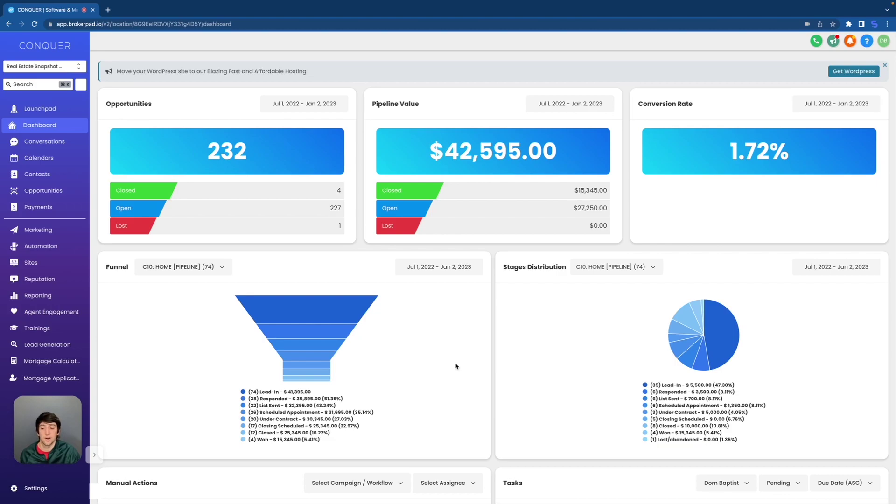
{"action": "scroll", "coordinate": [422, 366], "scroll_direction": "down", "scroll_amount": 8}
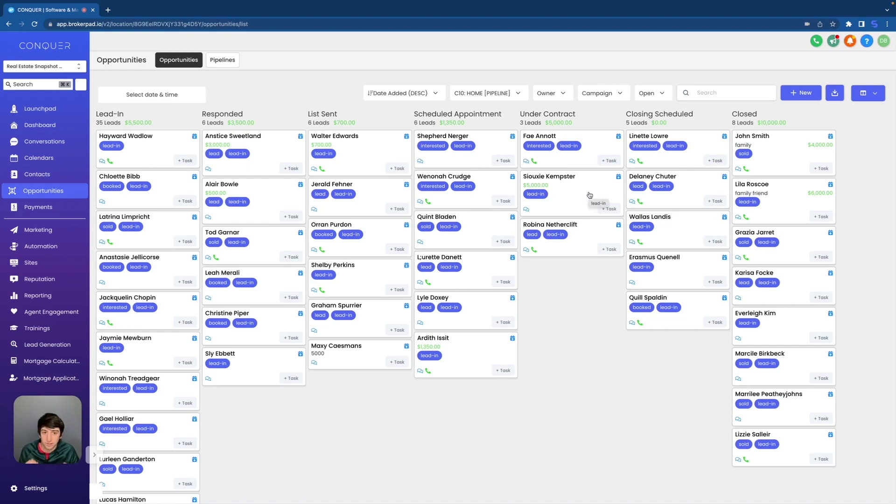
Step: Move the $5,000 Under Contract lead to Closed and a Scheduled Appointment lead to Under Contract
{"action": "left_click_drag", "start_coordinate": [575, 195], "coordinate": [791, 324]}
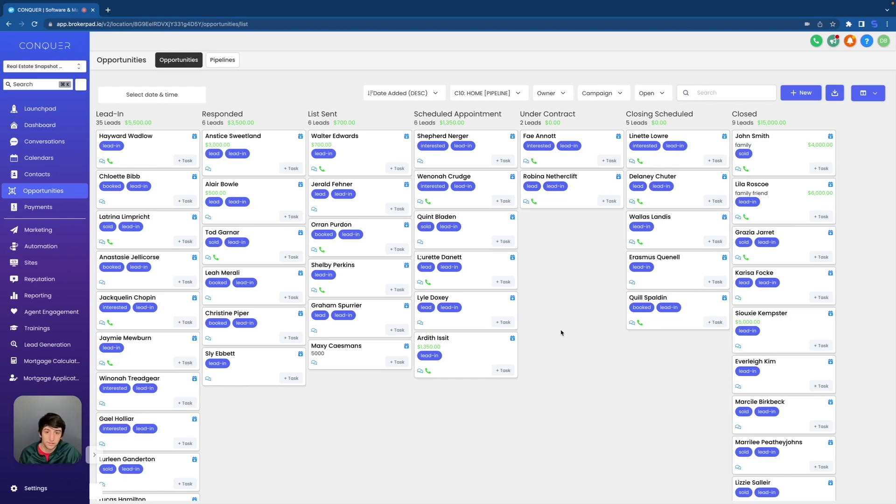
{"action": "left_click_drag", "start_coordinate": [468, 229], "coordinate": [583, 320]}
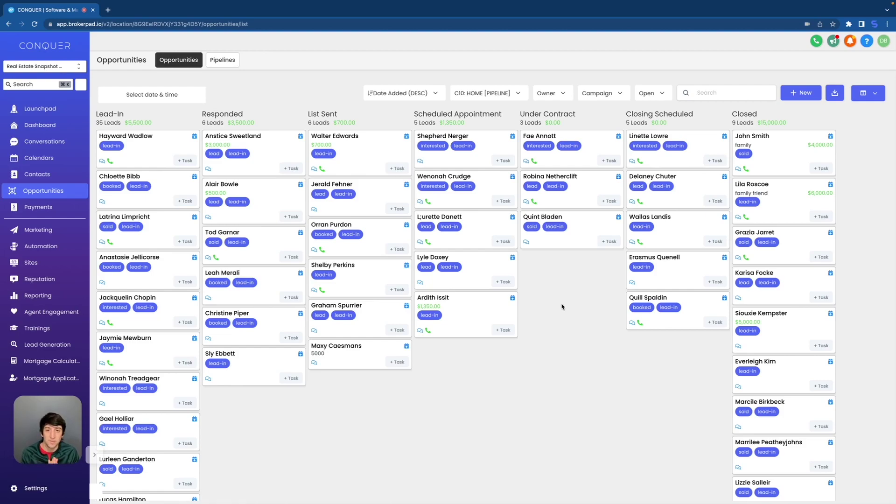
{"action": "left_click", "coordinate": [225, 62]}
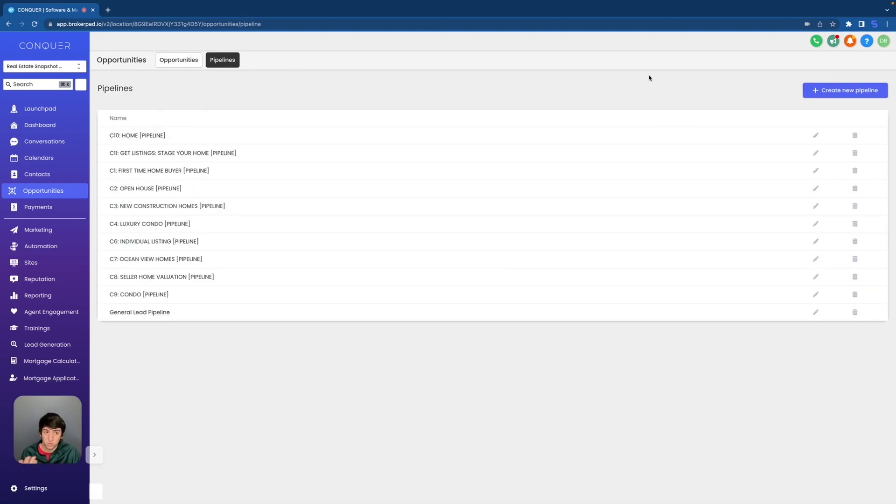
Step: Create and save 'Test Pipeline' with stages Lead, Booked Appointment and Closed Client
{"action": "left_click", "coordinate": [838, 92]}
{"action": "left_click", "coordinate": [380, 91]}
{"action": "type", "text": "Test Pipeline"}
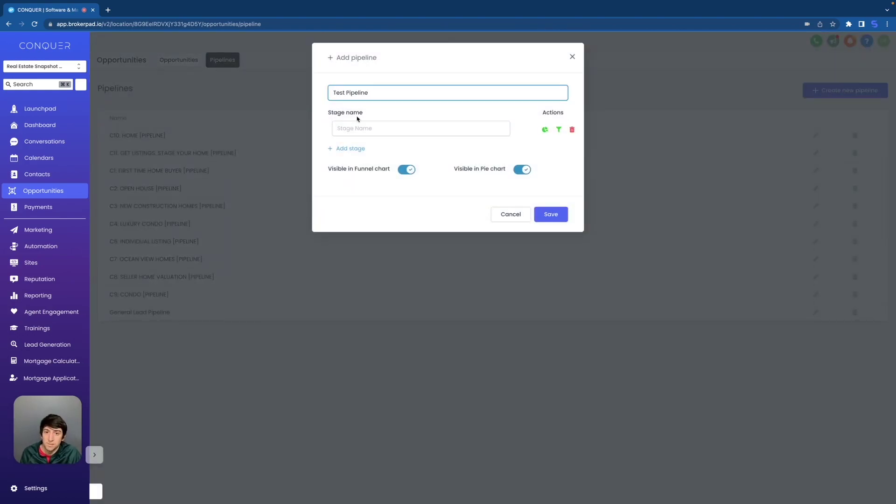
{"action": "left_click", "coordinate": [352, 128]}
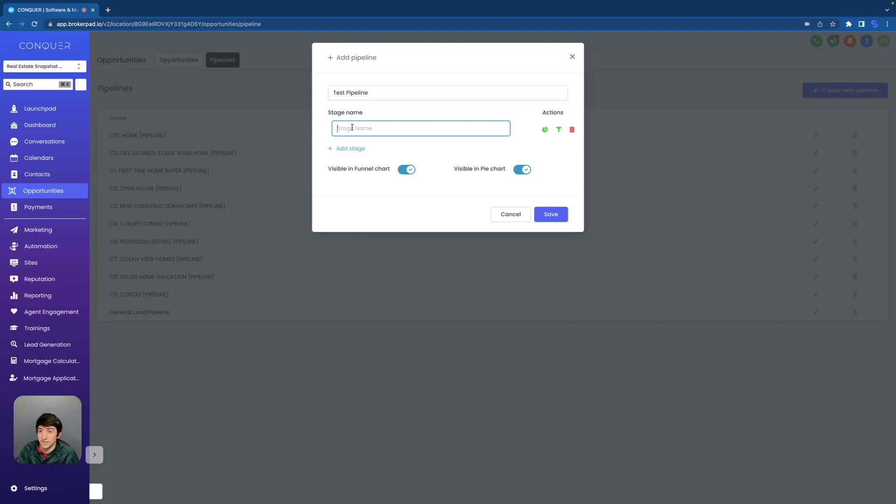
{"action": "type", "text": "Lead"}
{"action": "left_click", "coordinate": [347, 148]}
{"action": "type", "text": "Booked Appointment"}
{"action": "left_click", "coordinate": [346, 170]}
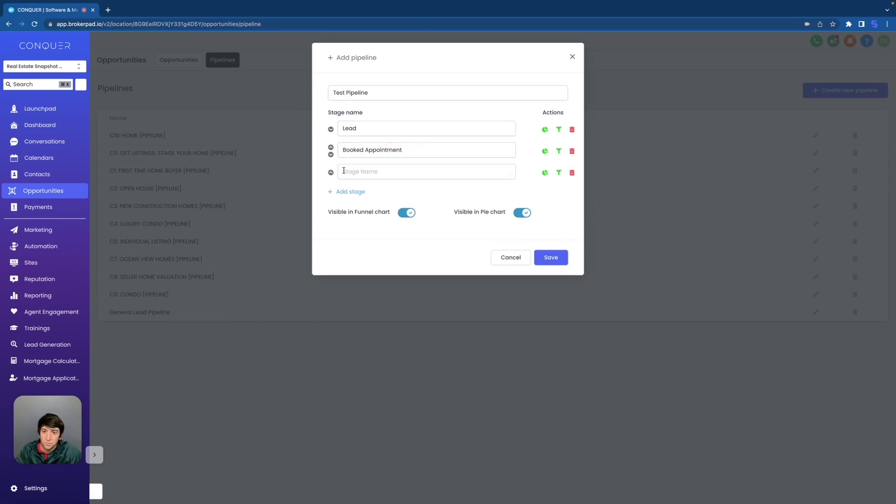
{"action": "type", "text": "Closed Client"}
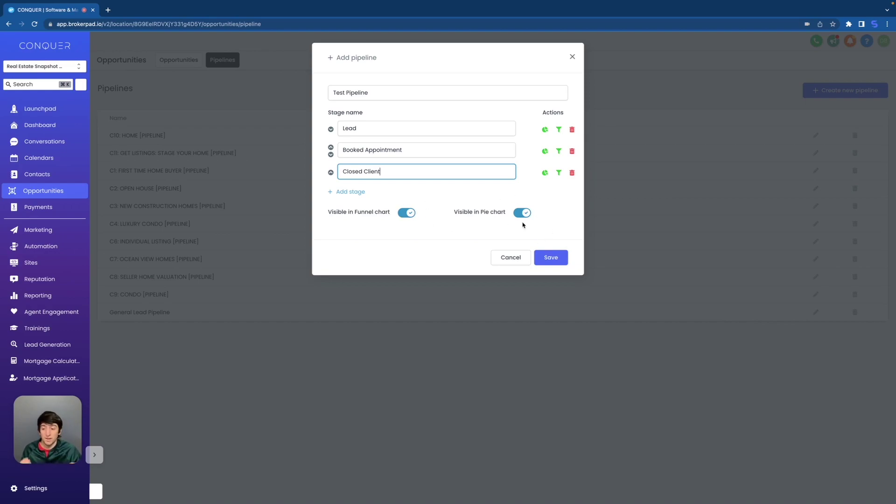
{"action": "left_click", "coordinate": [550, 258]}
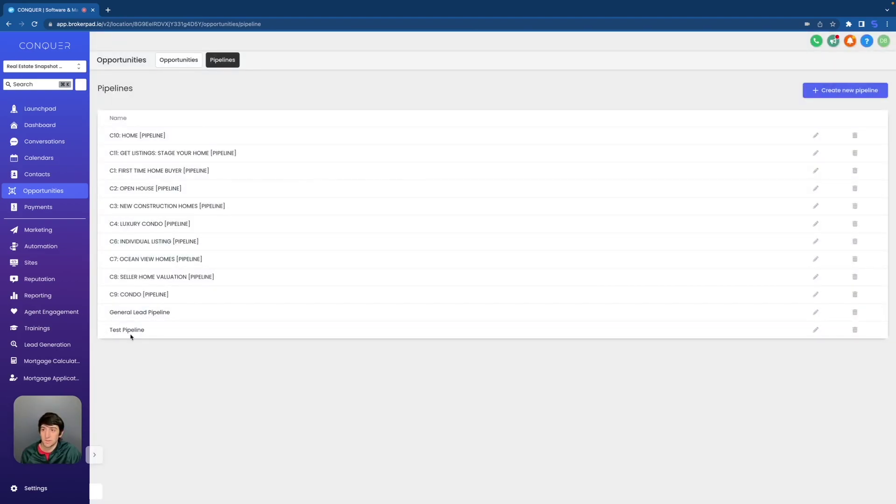
{"action": "left_click", "coordinate": [178, 60]}
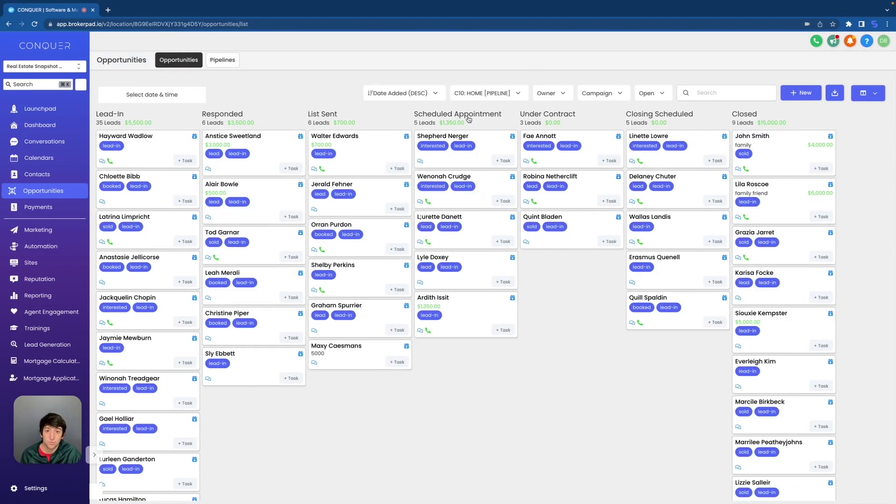
Step: Switch the opportunities board to Test Pipeline to see its three empty stages
{"action": "left_click", "coordinate": [478, 95]}
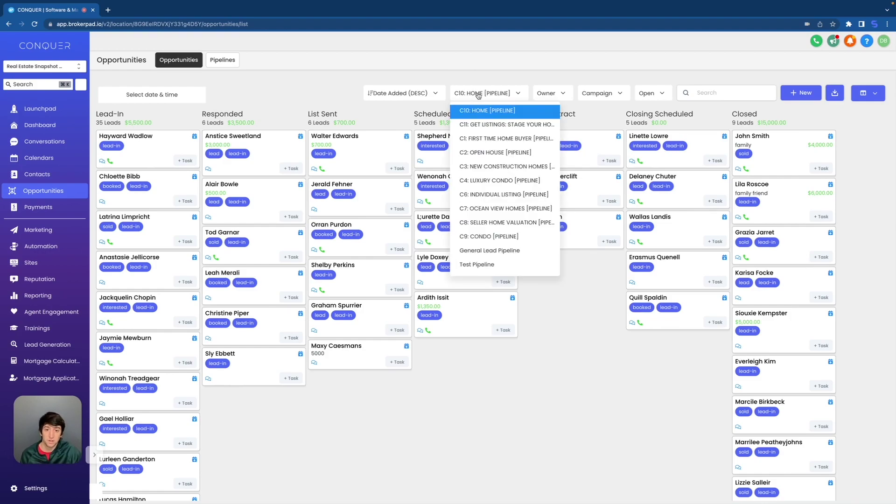
{"action": "left_click", "coordinate": [476, 264]}
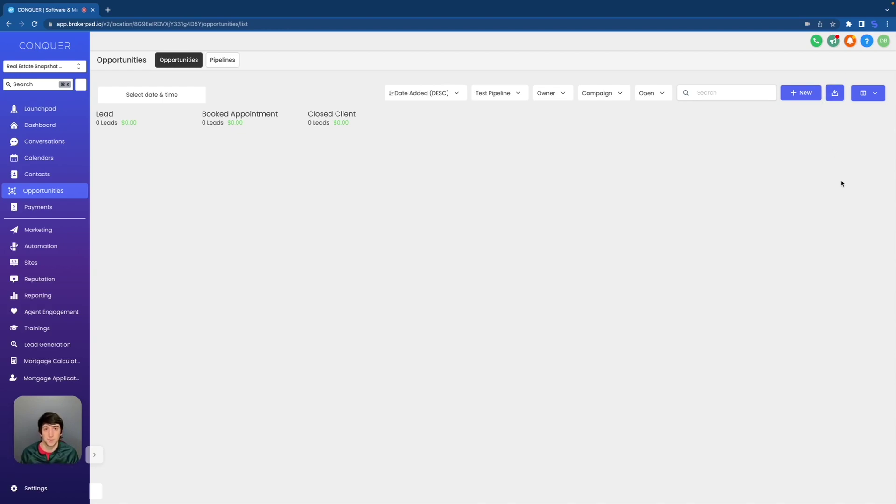
Step: Open the Quick Actions Create an Opportunity form, then dismiss it
{"action": "left_click", "coordinate": [82, 86]}
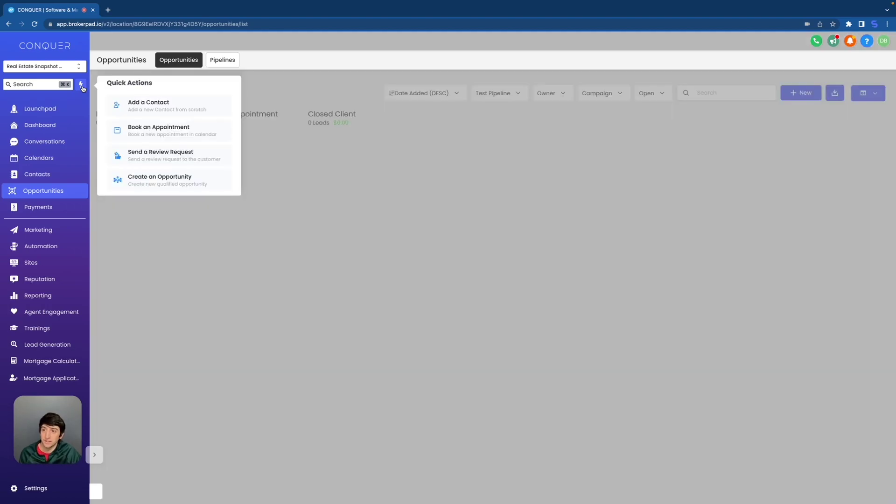
{"action": "left_click", "coordinate": [149, 183]}
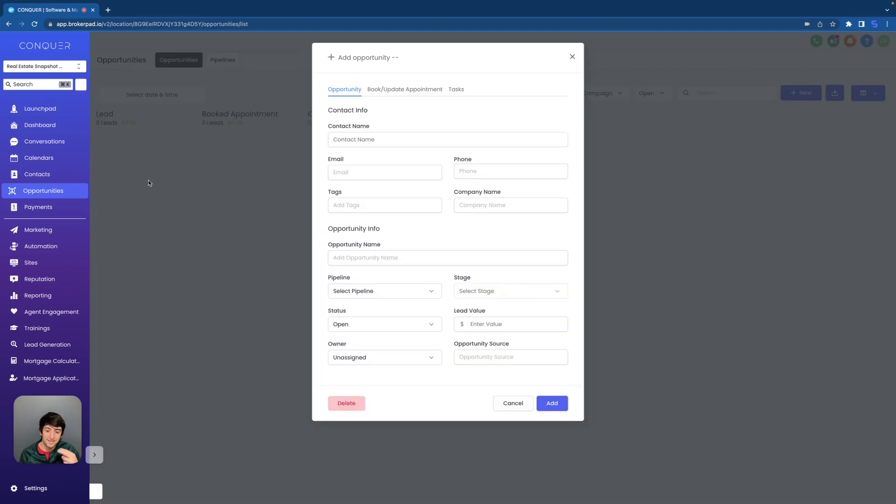
{"action": "left_click", "coordinate": [573, 57]}
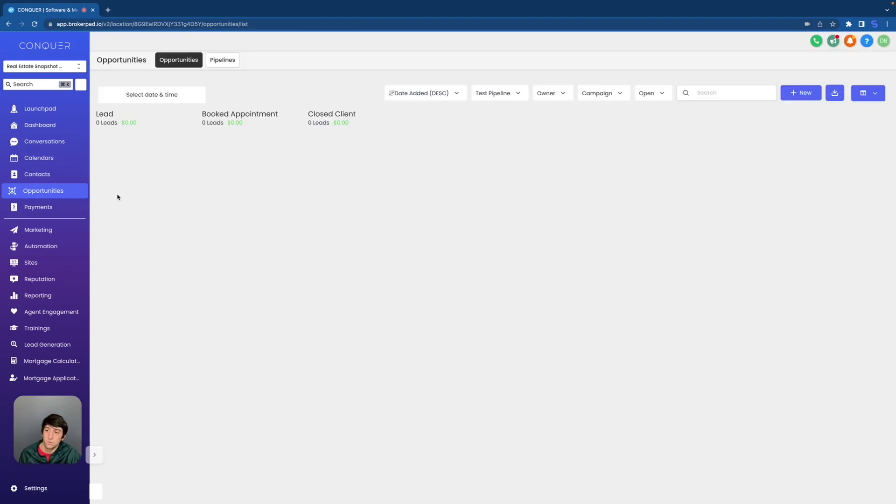
Step: Open a contact's record, expand its Opportunities, and open then cancel the Add form
{"action": "left_click", "coordinate": [44, 176]}
{"action": "left_click", "coordinate": [184, 230]}
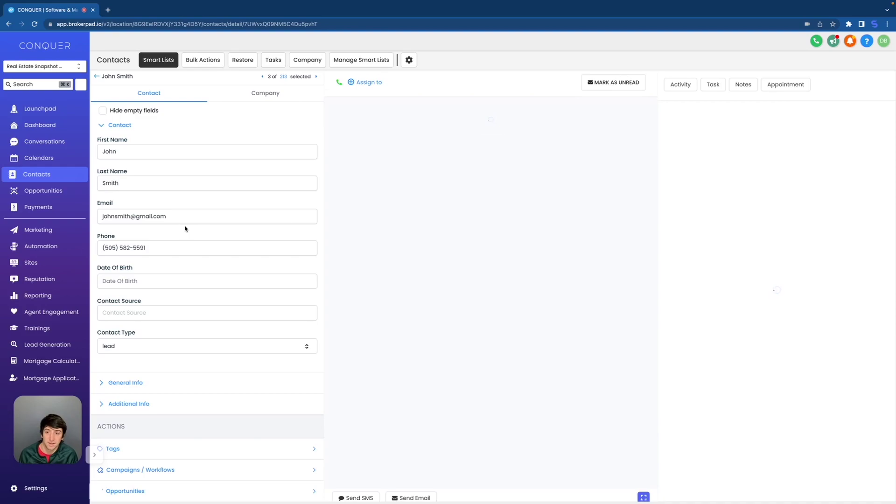
{"action": "scroll", "coordinate": [230, 340], "scroll_direction": "down", "scroll_amount": 3}
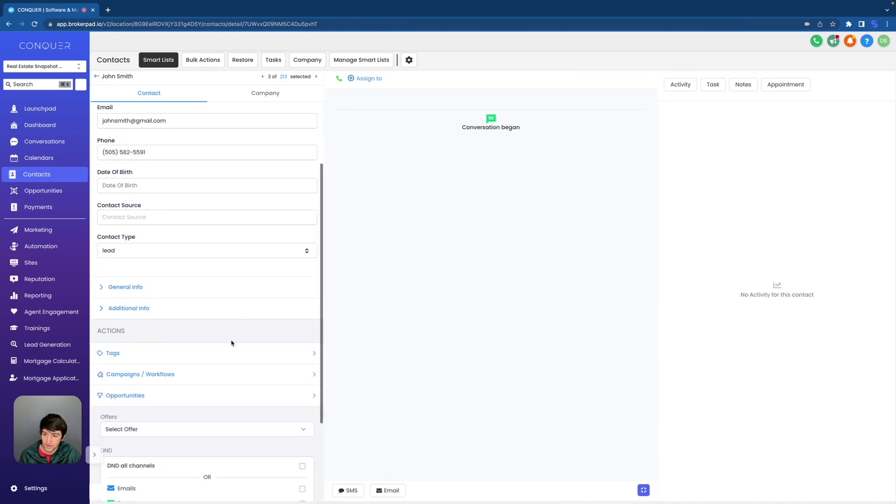
{"action": "left_click", "coordinate": [137, 391]}
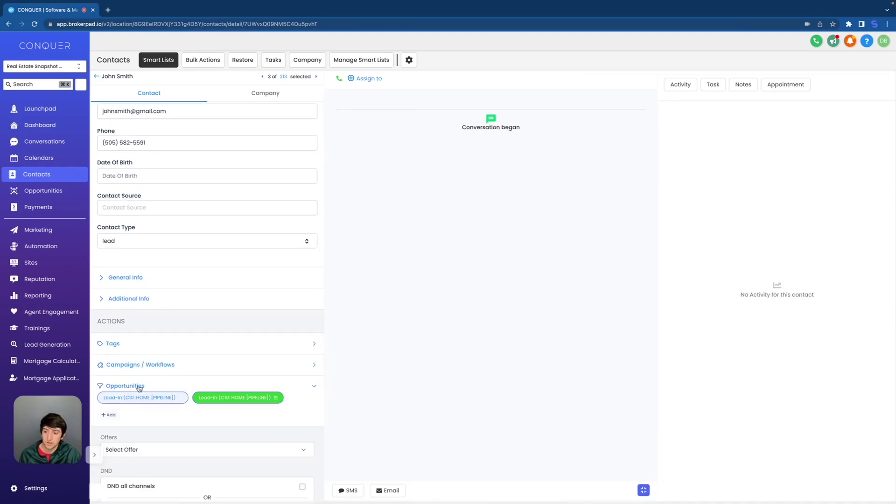
{"action": "left_click", "coordinate": [107, 415]}
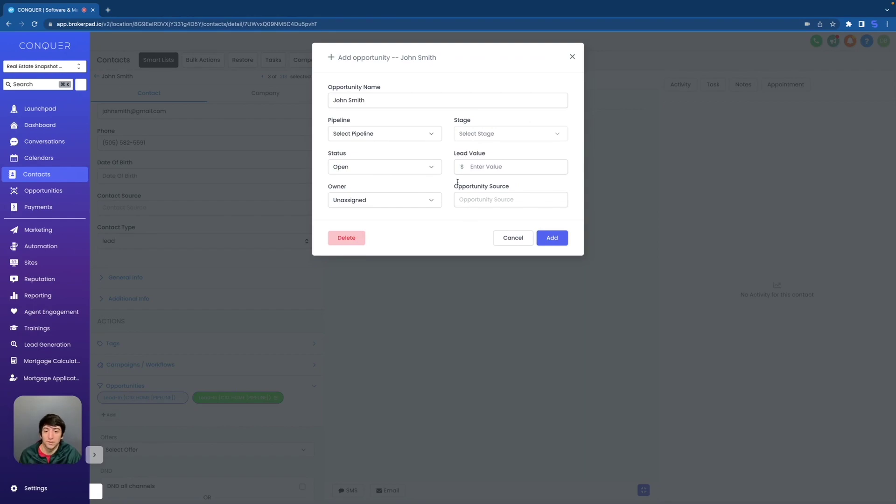
{"action": "left_click", "coordinate": [572, 58]}
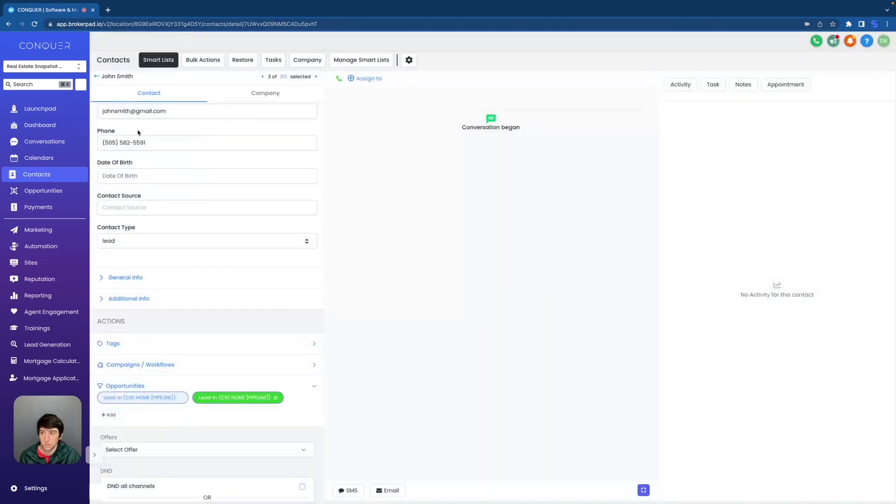
Step: Start creating an opportunity from a conversation on the Conversations page
{"action": "left_click", "coordinate": [44, 141]}
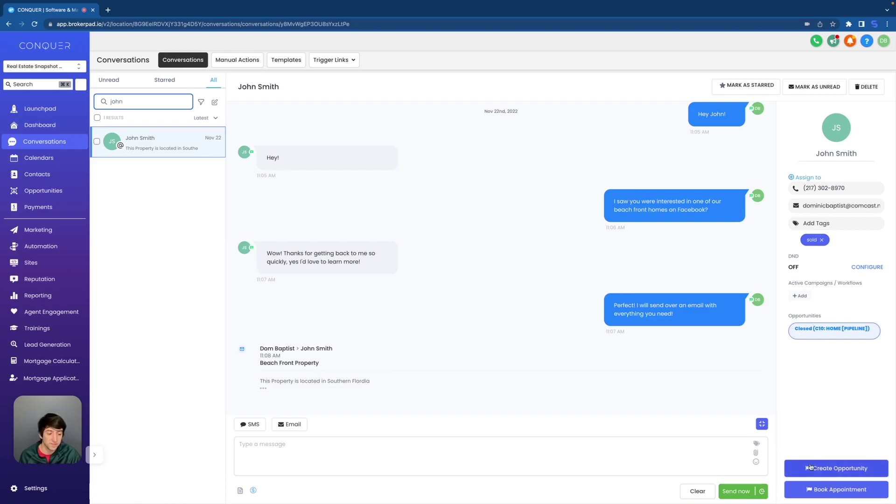
{"action": "left_click", "coordinate": [810, 467]}
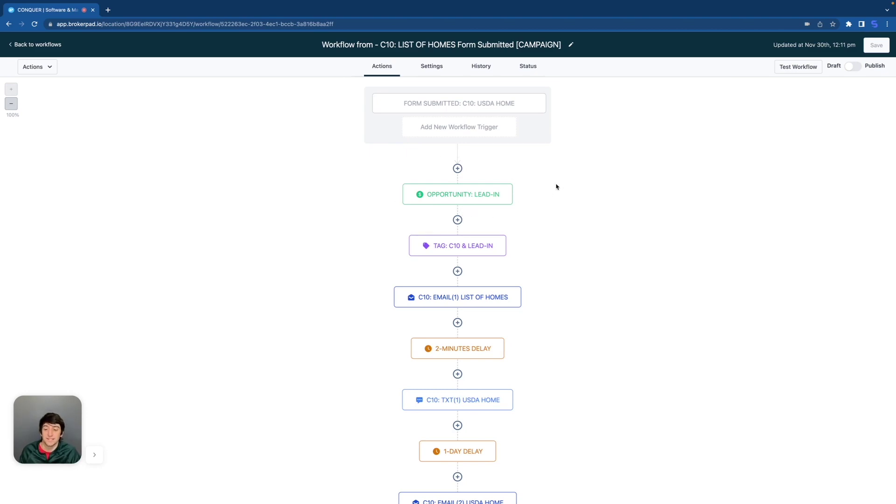
Step: Keep the Lead-In opportunity action on the C10: HOME pipeline and Lead-In stage
{"action": "left_click", "coordinate": [440, 200]}
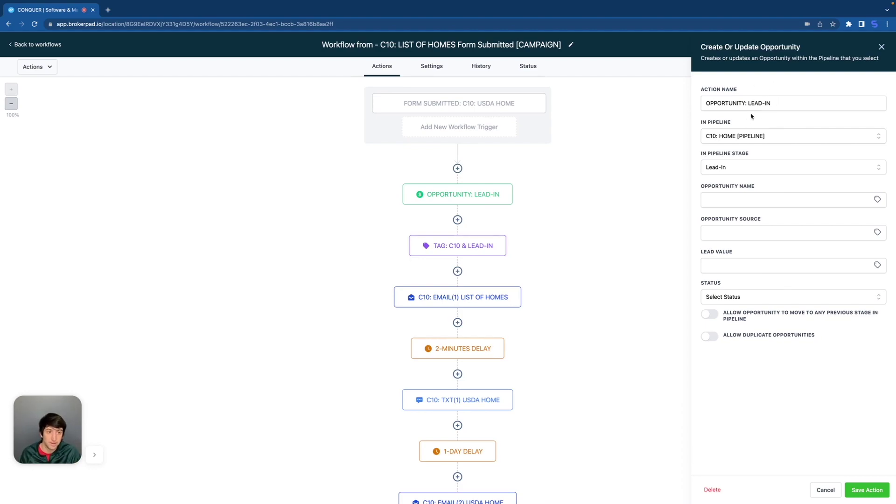
{"action": "left_click", "coordinate": [747, 136]}
{"action": "scroll", "coordinate": [724, 205], "scroll_direction": "down", "scroll_amount": 5}
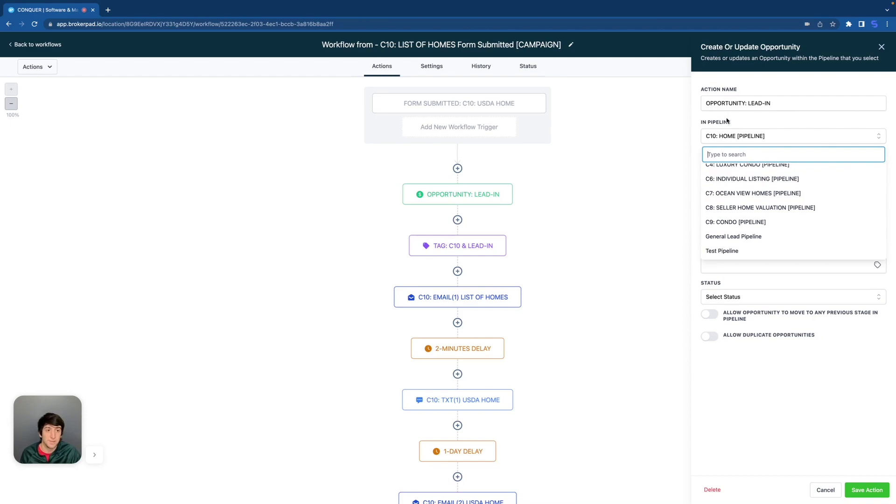
{"action": "left_click", "coordinate": [744, 117]}
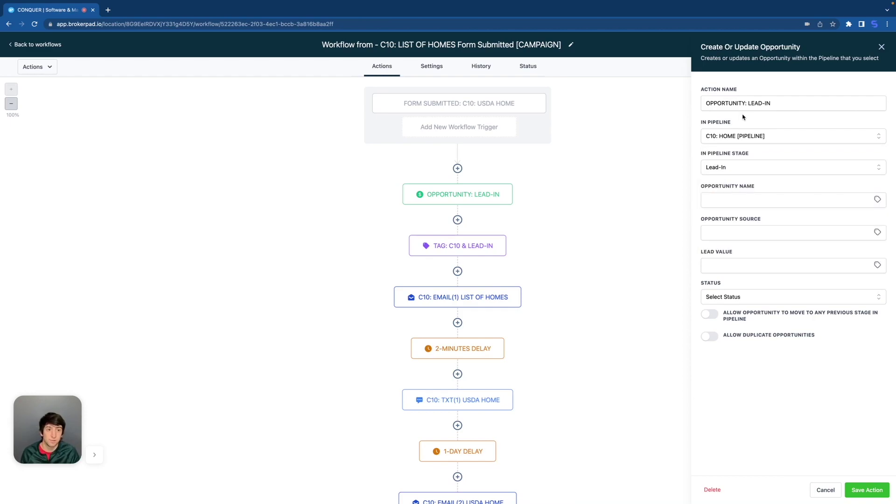
{"action": "left_click", "coordinate": [727, 168]}
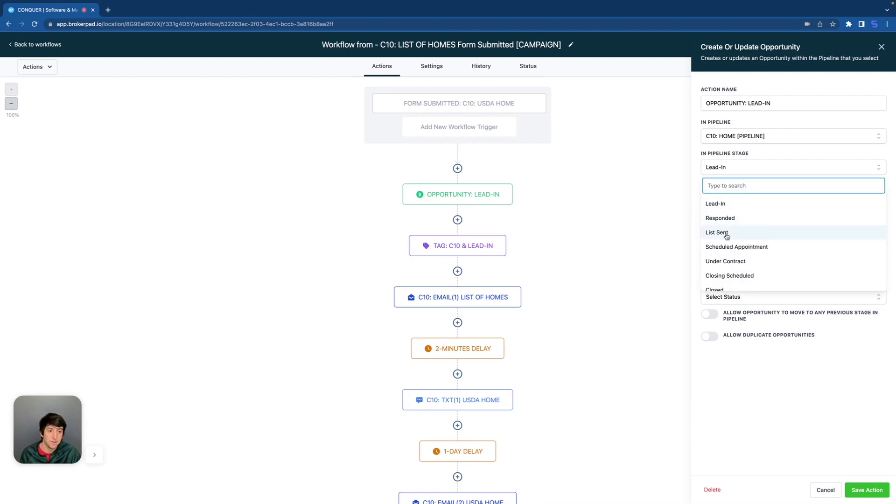
{"action": "scroll", "coordinate": [727, 235], "scroll_direction": "down", "scroll_amount": 1}
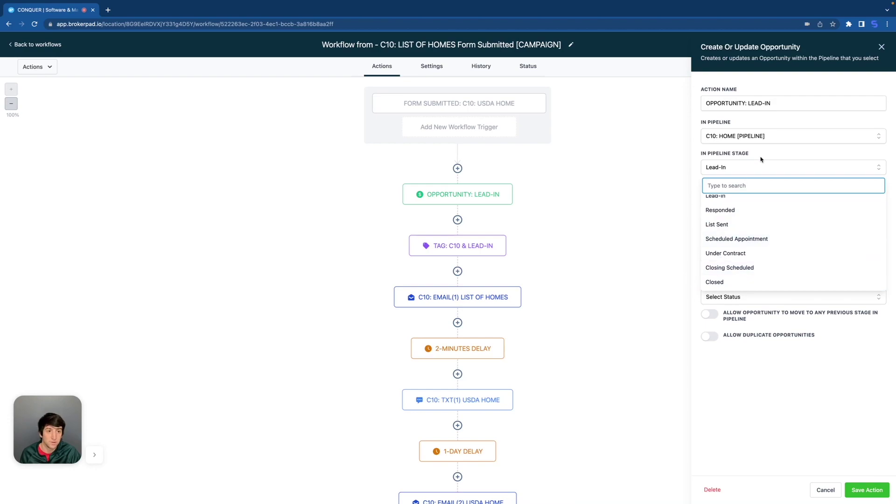
{"action": "left_click", "coordinate": [776, 148]}
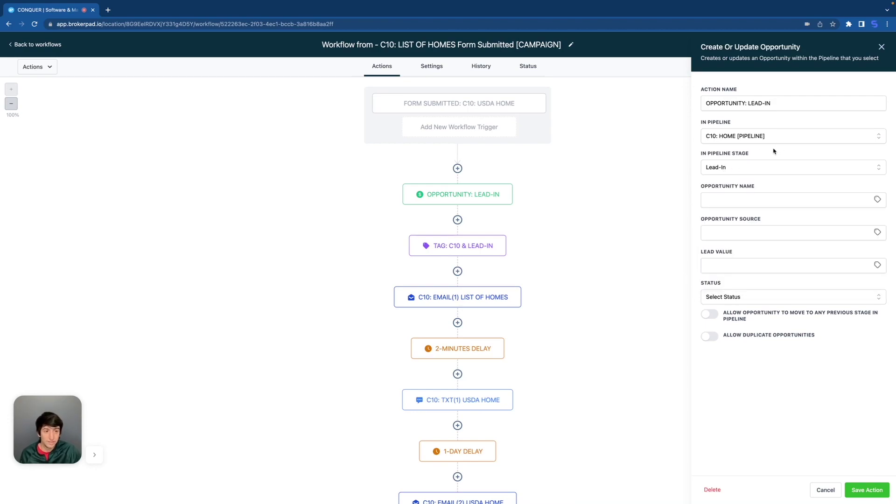
Step: Set the opportunity name to the contact's Full Name custom value
{"action": "left_click", "coordinate": [878, 199]}
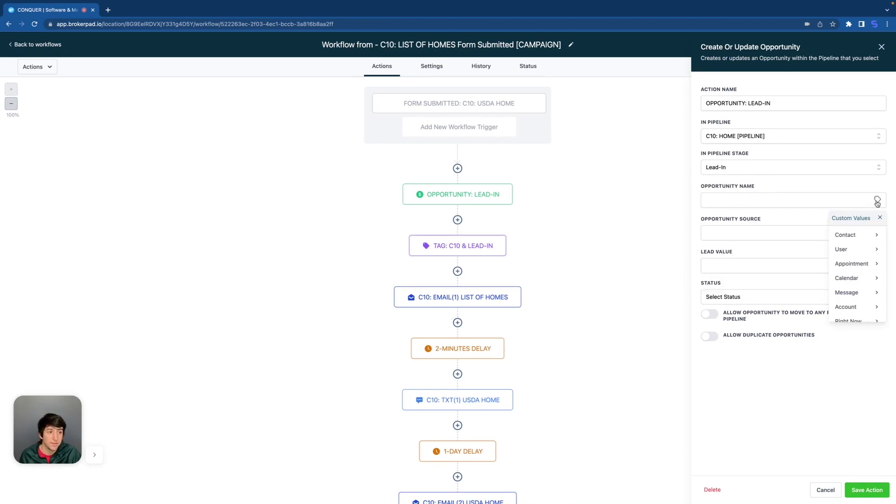
{"action": "left_click", "coordinate": [842, 234]}
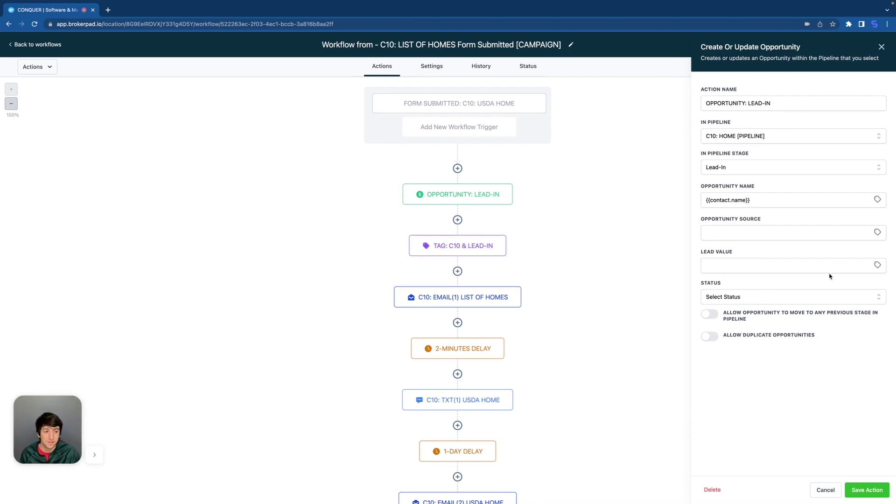
{"action": "left_click", "coordinate": [877, 265]}
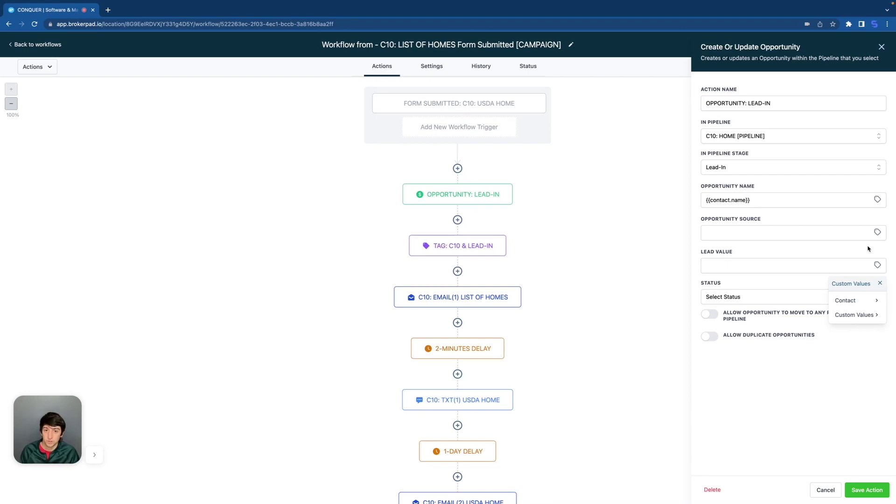
Step: Set the Lead-In opportunity status to open, allow duplicates, and save the action
{"action": "left_click", "coordinate": [750, 250]}
{"action": "left_click", "coordinate": [714, 296]}
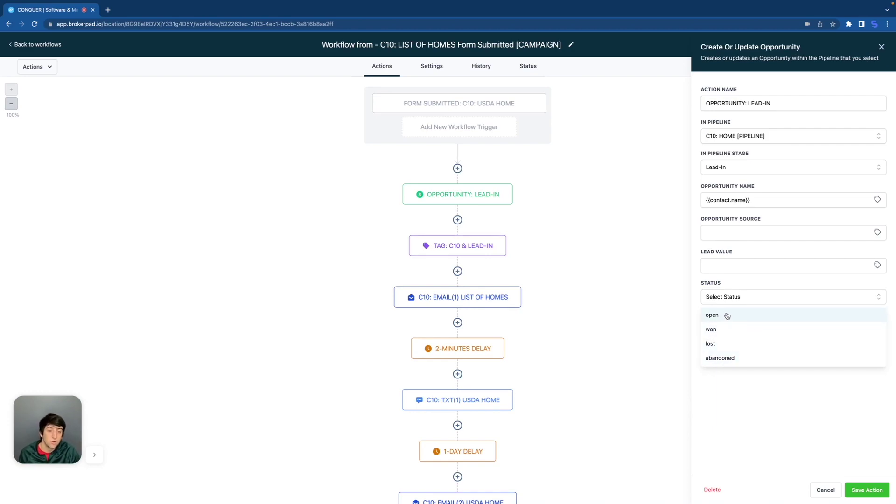
{"action": "left_click", "coordinate": [728, 316]}
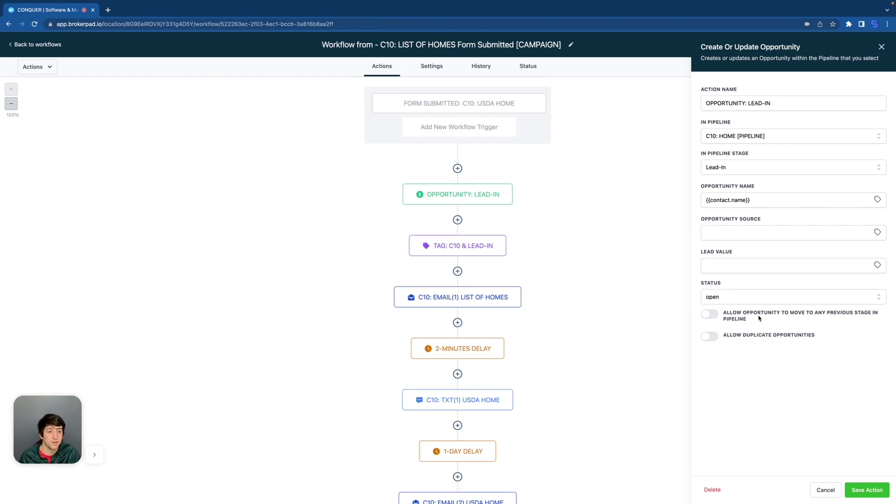
{"action": "left_click", "coordinate": [710, 336]}
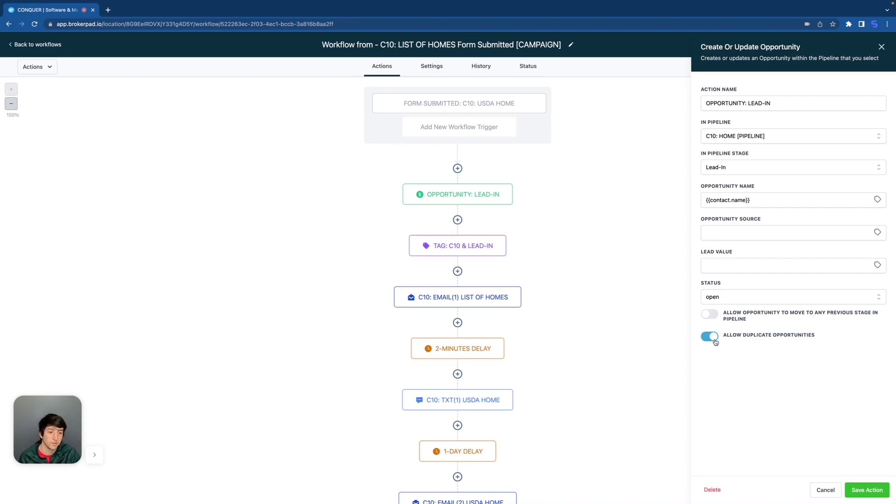
{"action": "left_click", "coordinate": [861, 491]}
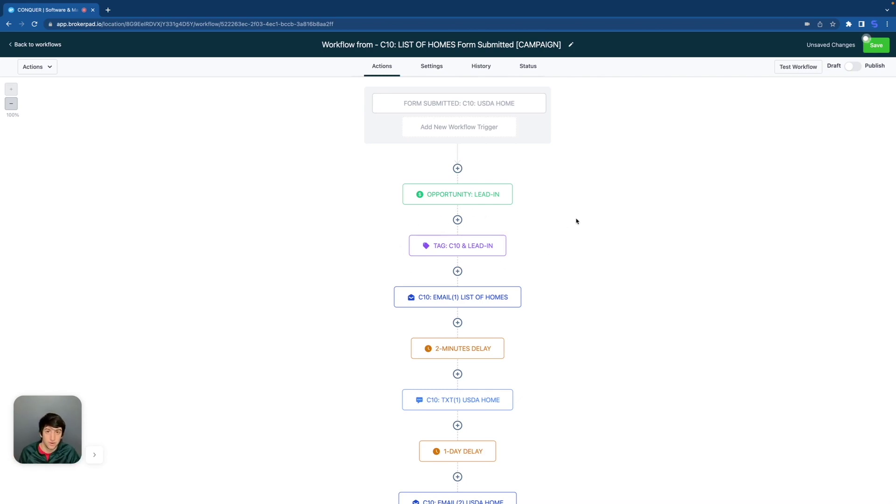
Step: Review the C10: LIST OF HOMES workflow to its end and save the changes
{"action": "scroll", "coordinate": [490, 266], "scroll_direction": "down", "scroll_amount": 1}
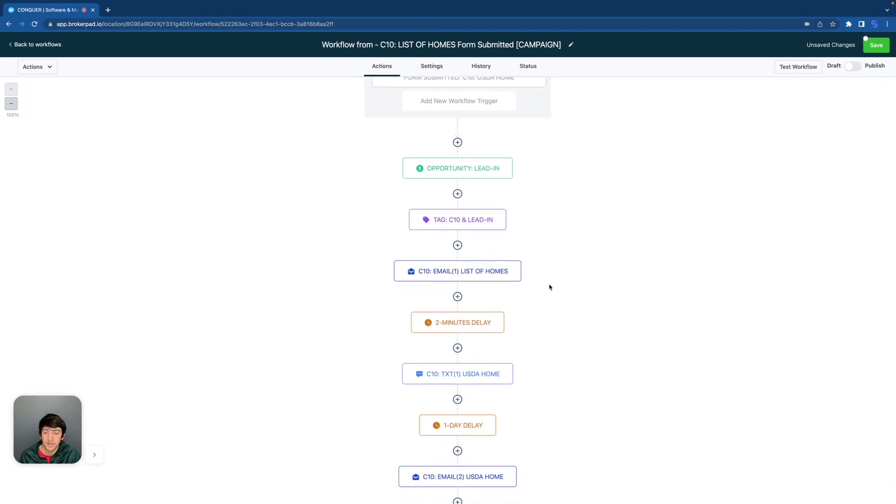
{"action": "scroll", "coordinate": [504, 310], "scroll_direction": "down", "scroll_amount": 1}
{"action": "scroll", "coordinate": [477, 348], "scroll_direction": "down", "scroll_amount": 1}
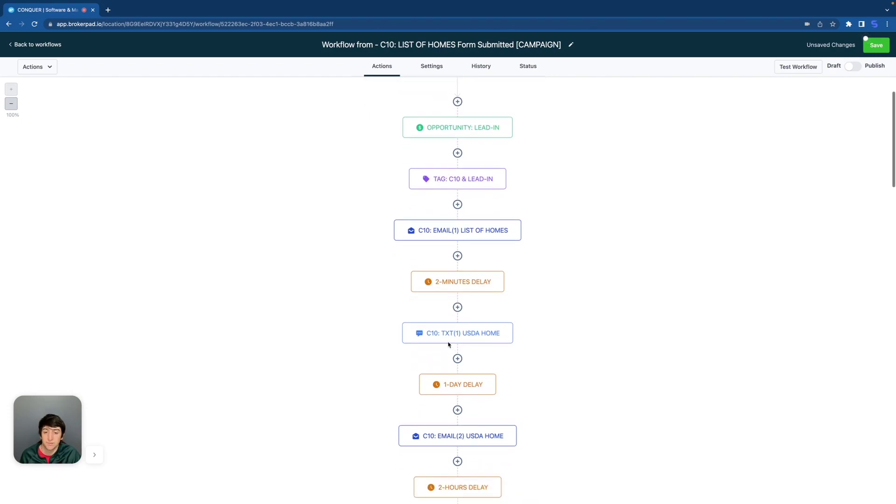
{"action": "scroll", "coordinate": [482, 370], "scroll_direction": "down", "scroll_amount": 12}
{"action": "scroll", "coordinate": [481, 370], "scroll_direction": "down", "scroll_amount": 20}
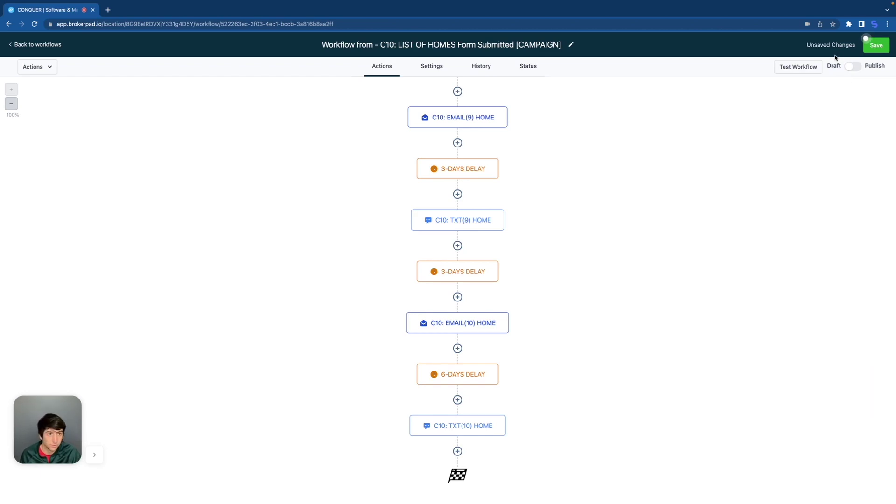
{"action": "left_click", "coordinate": [877, 45]}
Step: Inspect the appointment workflow's trigger and its Scheduled Appointment opportunity step
{"action": "left_click", "coordinate": [47, 45]}
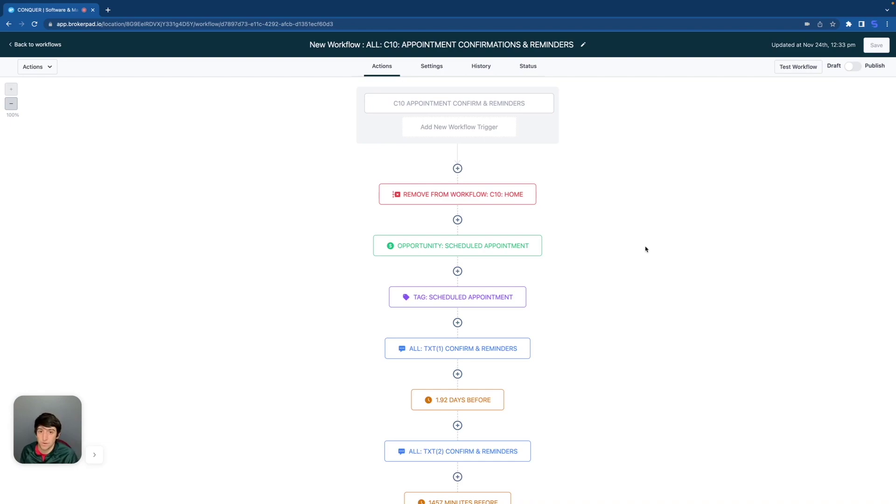
{"action": "left_click", "coordinate": [443, 103]}
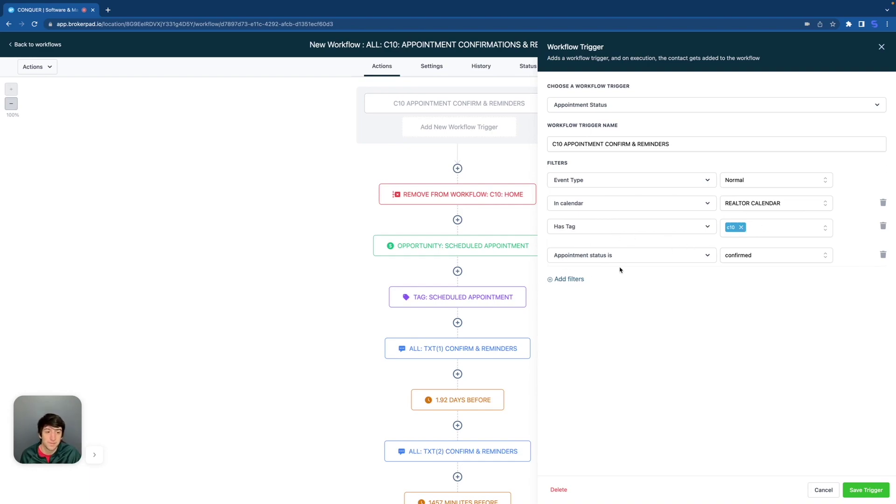
{"action": "left_click", "coordinate": [882, 48]}
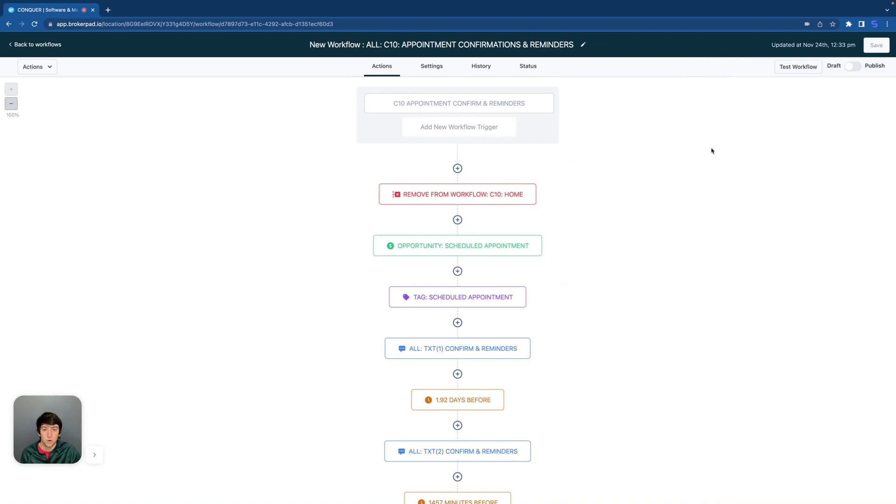
{"action": "mouse_move", "coordinate": [451, 191]}
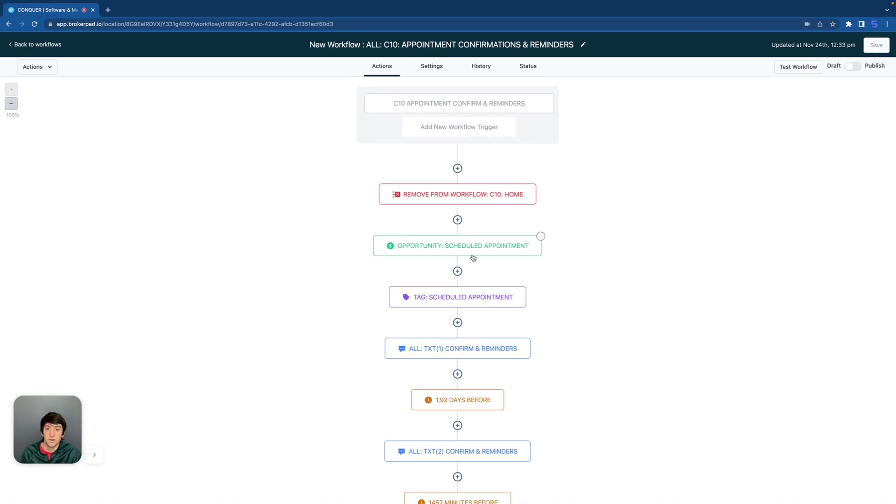
{"action": "left_click", "coordinate": [444, 251]}
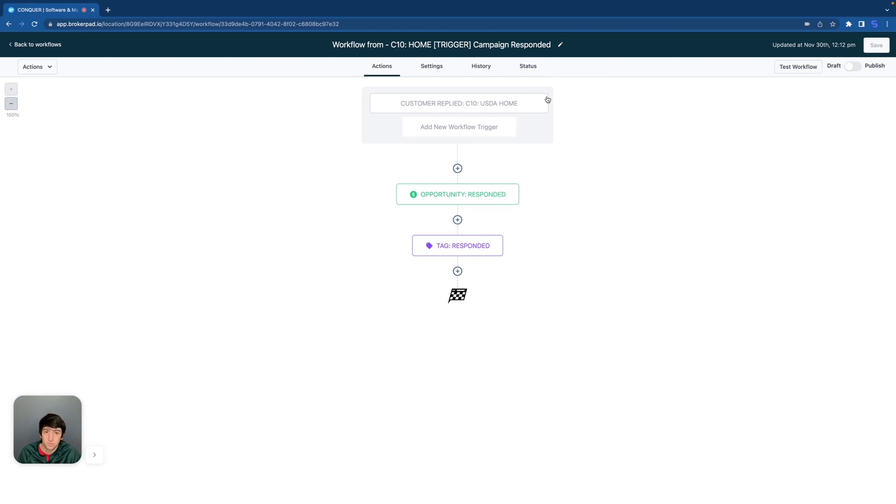
{"action": "left_click", "coordinate": [452, 107]}
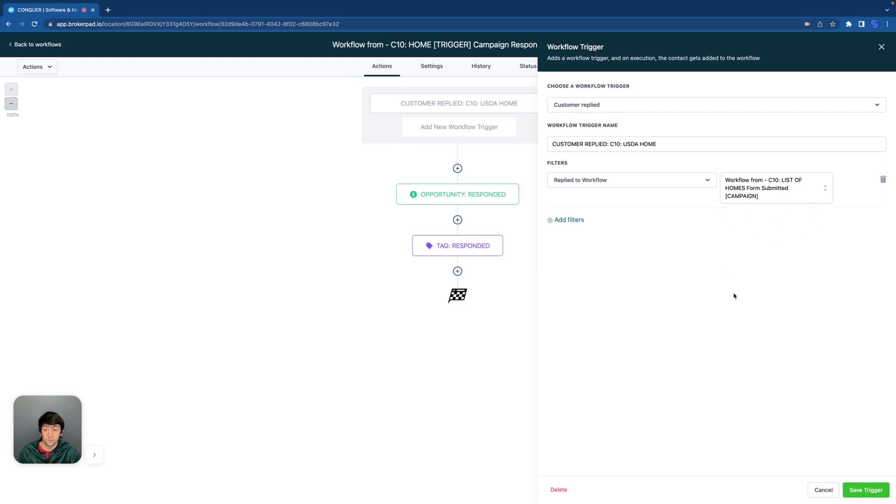
{"action": "left_click", "coordinate": [460, 195]}
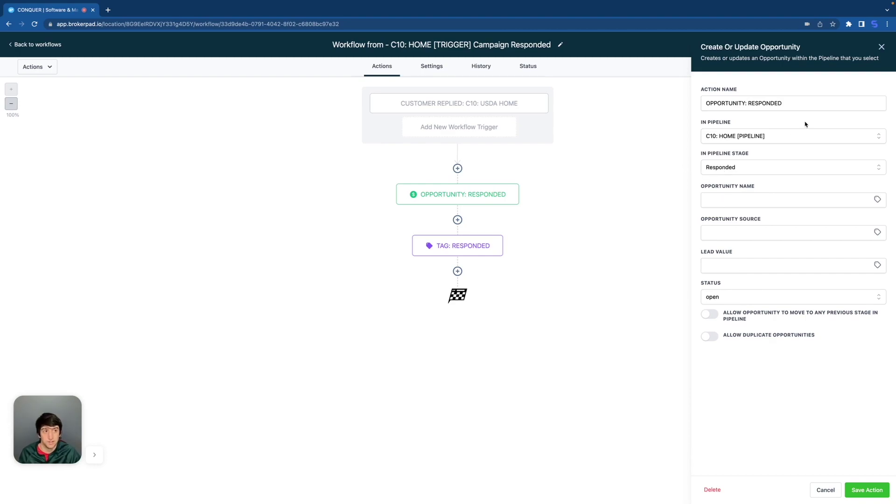
{"action": "key", "text": "Escape"}
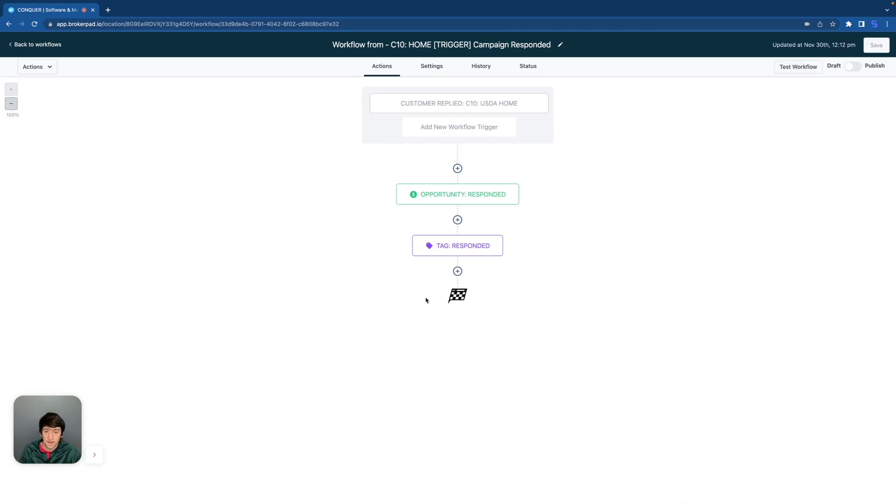